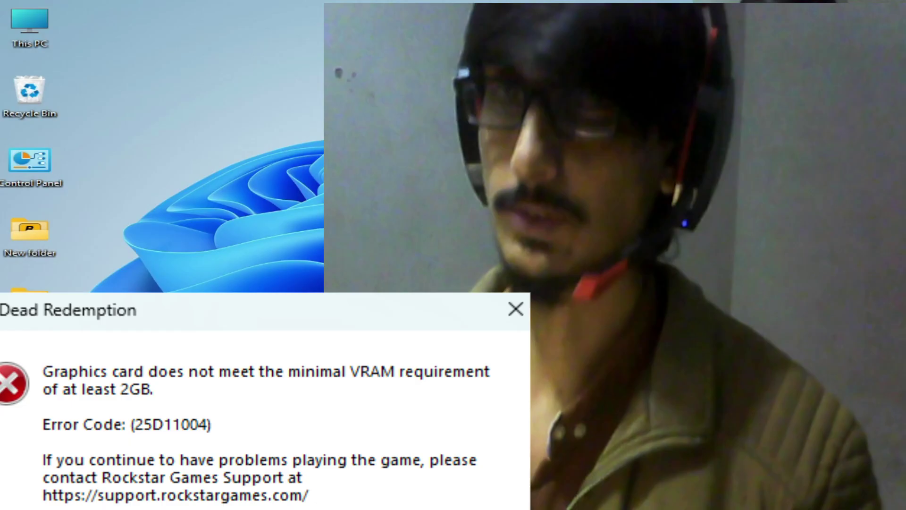
Dismiss the Red Dead Redemption 2GB VRAM error (25D11004) to return to the desktop
{"action": "key", "text": "Return"}
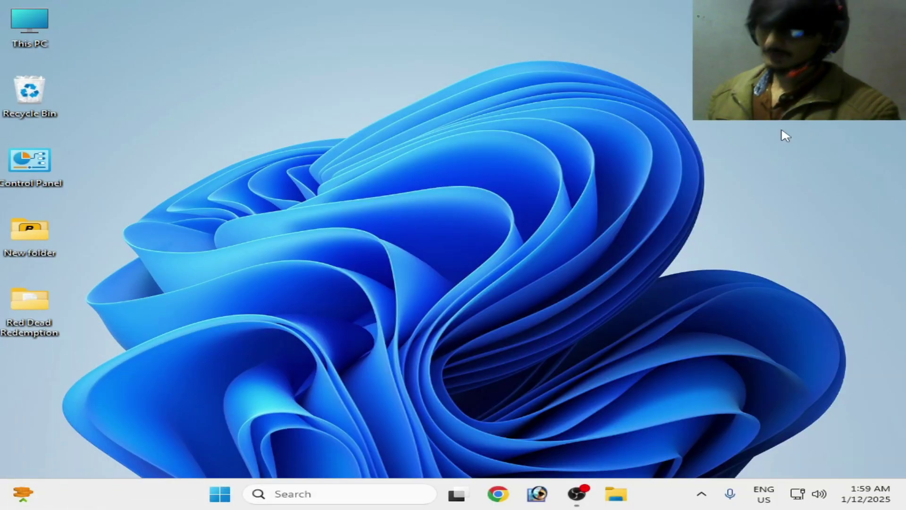
Go from the desktop's Display settings to the System > Display > Graphics page
{"action": "right_click", "coordinate": [534, 163]}
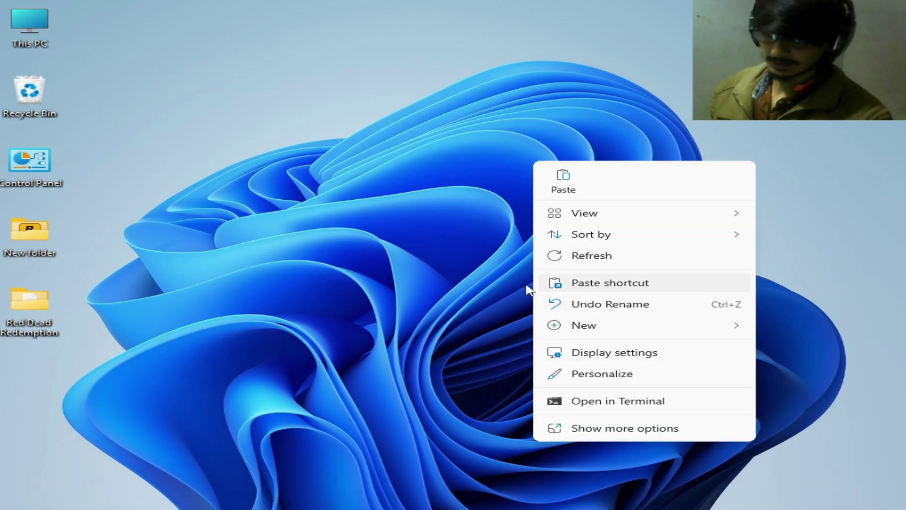
{"action": "left_click", "coordinate": [594, 352]}
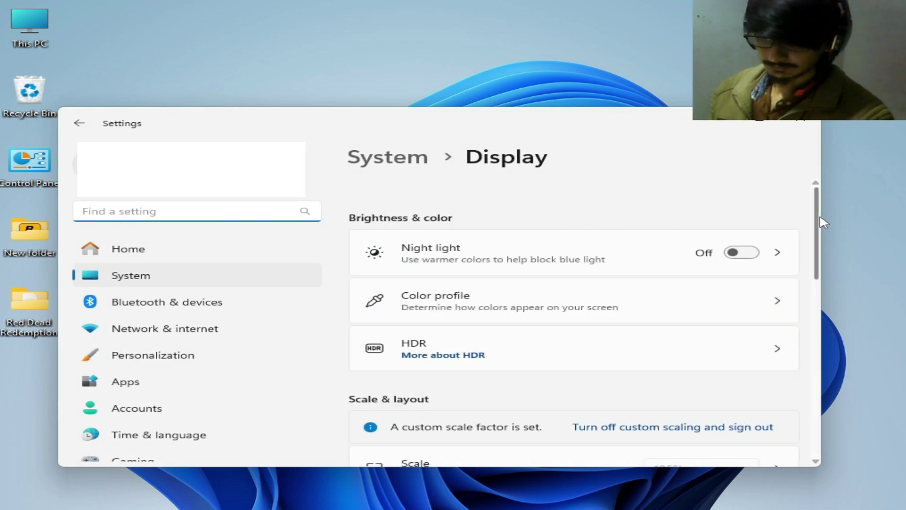
{"action": "mouse_move", "coordinate": [821, 222]}
{"action": "left_mouse_down"}
{"action": "mouse_move", "coordinate": [821, 320]}
{"action": "mouse_move", "coordinate": [479, 374]}
{"action": "left_mouse_up"}
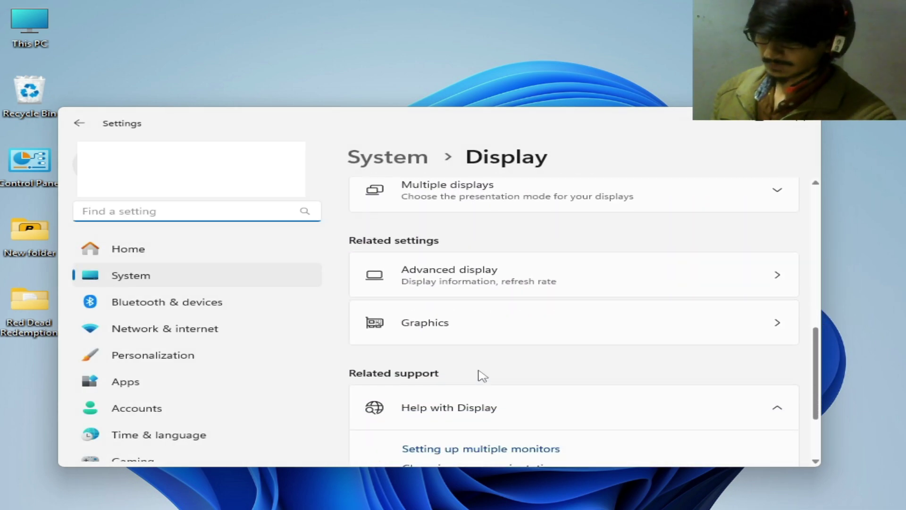
{"action": "left_click", "coordinate": [711, 326]}
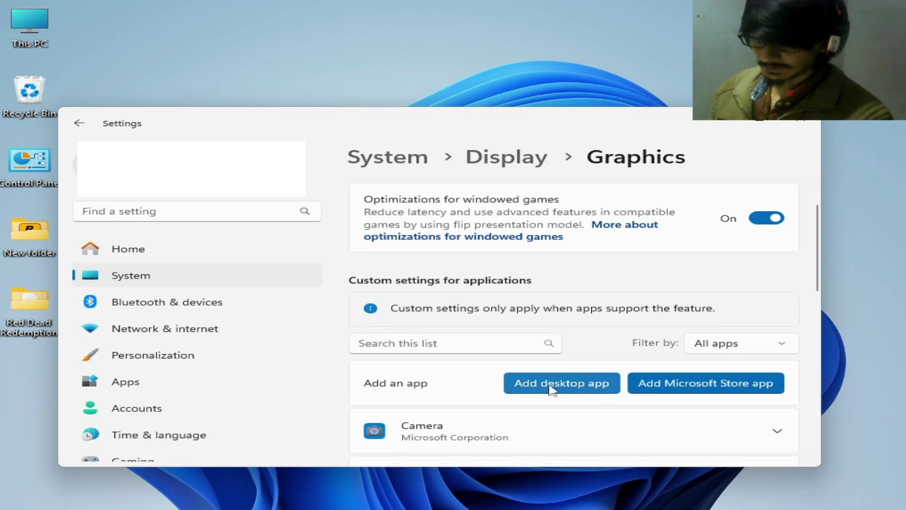
Add PlayRDR.exe from Desktop > Red Dead Redemption to the graphics app list
{"action": "left_click", "coordinate": [550, 387]}
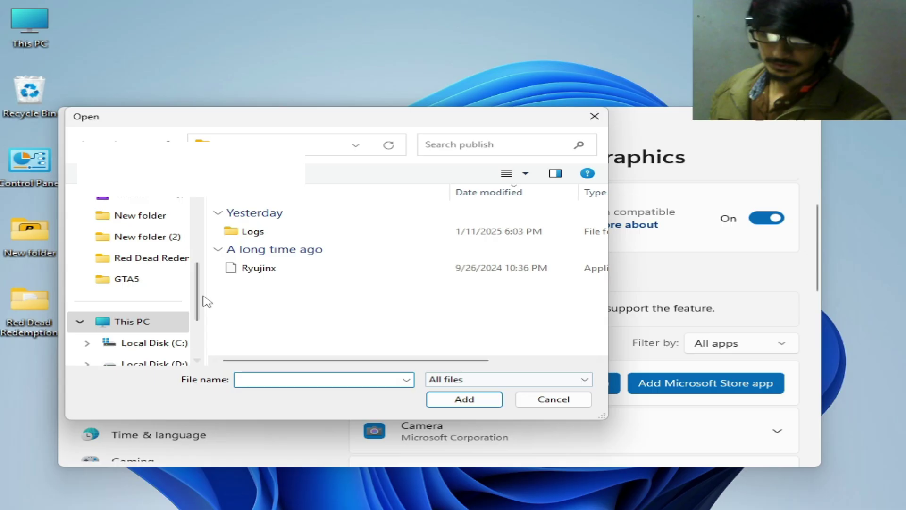
{"action": "left_click_drag", "start_coordinate": [197, 298], "coordinate": [201, 234]}
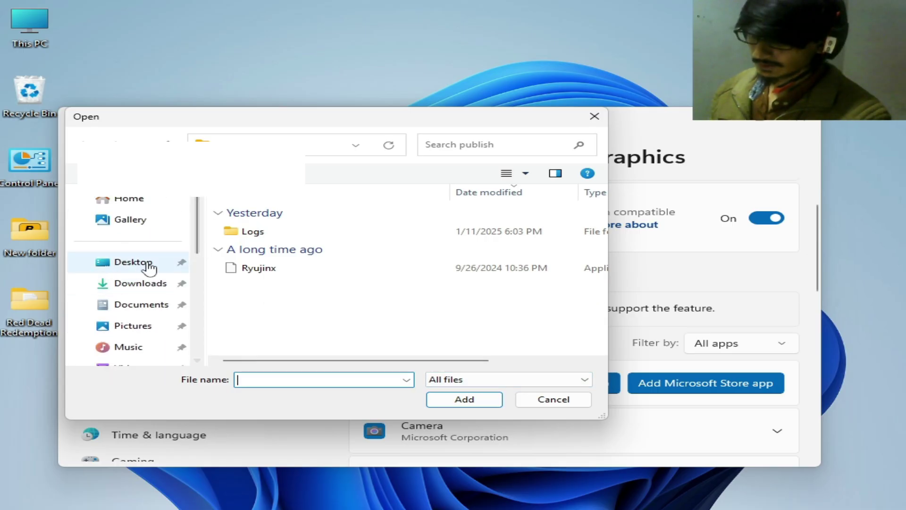
{"action": "left_click", "coordinate": [150, 264]}
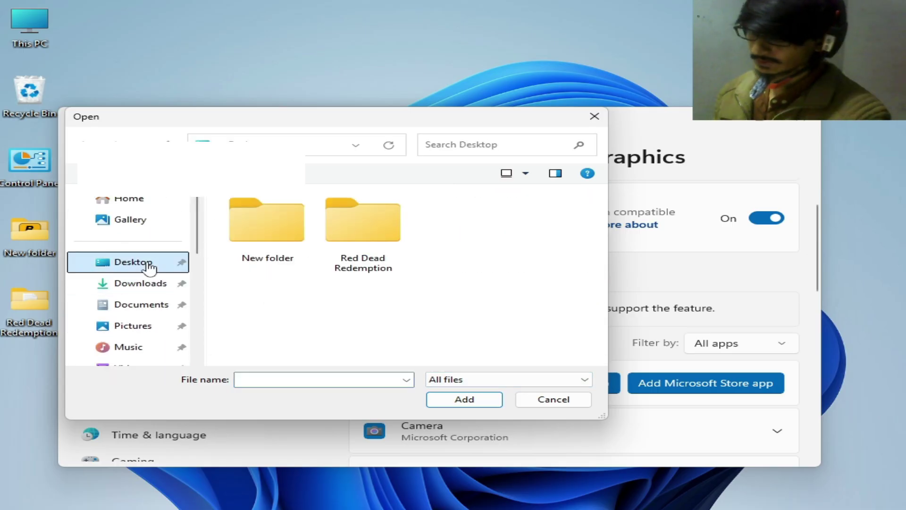
{"action": "double_click", "coordinate": [378, 249]}
{"action": "left_click", "coordinate": [248, 272]}
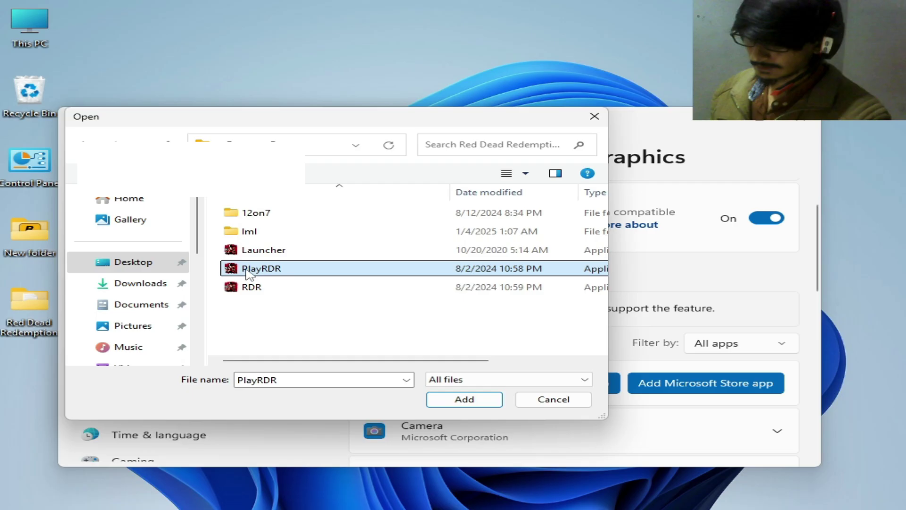
{"action": "scroll", "coordinate": [289, 364], "scroll_direction": "right", "scroll_amount": 2}
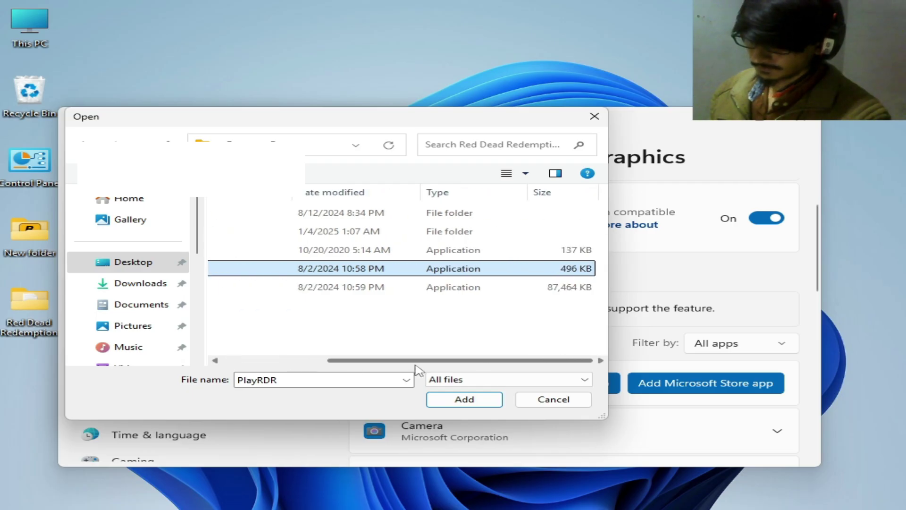
{"action": "scroll", "coordinate": [344, 368], "scroll_direction": "left", "scroll_amount": 2}
{"action": "left_click", "coordinate": [472, 401]}
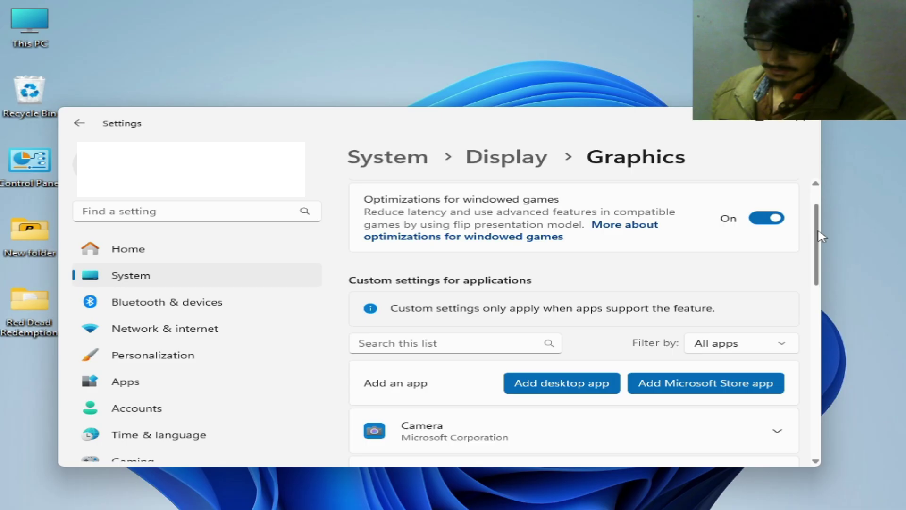
Set the Rockstar Games Launcher Redirector's GPU preference to High Performance (GTX 970)
{"action": "left_click_drag", "start_coordinate": [820, 233], "coordinate": [819, 348]}
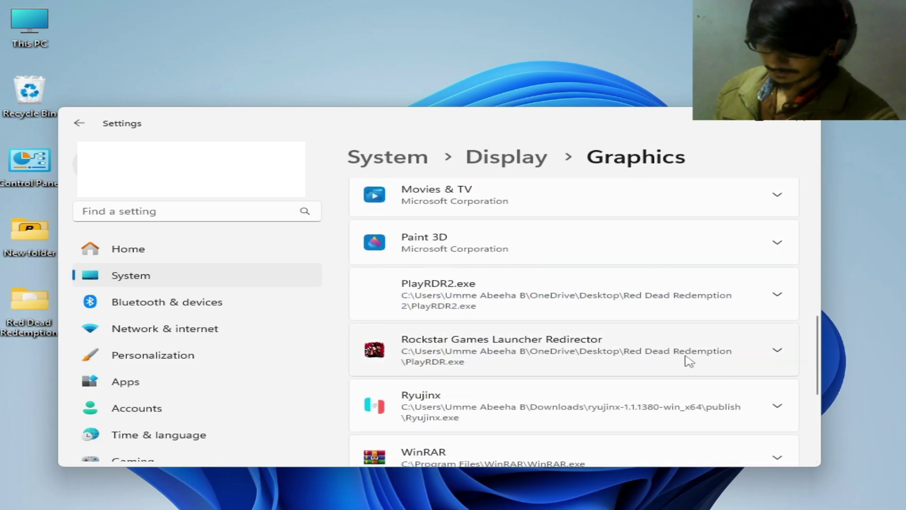
{"action": "left_click", "coordinate": [730, 357]}
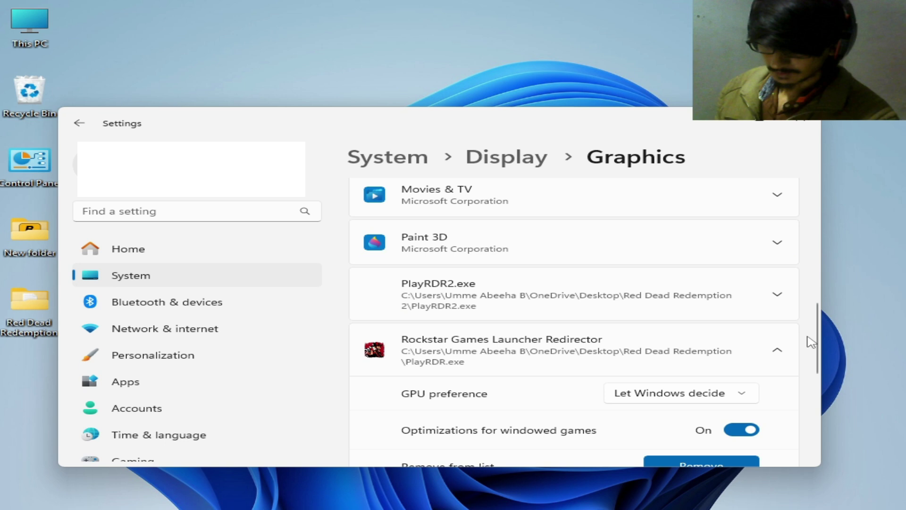
{"action": "scroll", "coordinate": [821, 325], "scroll_direction": "down", "scroll_amount": 3}
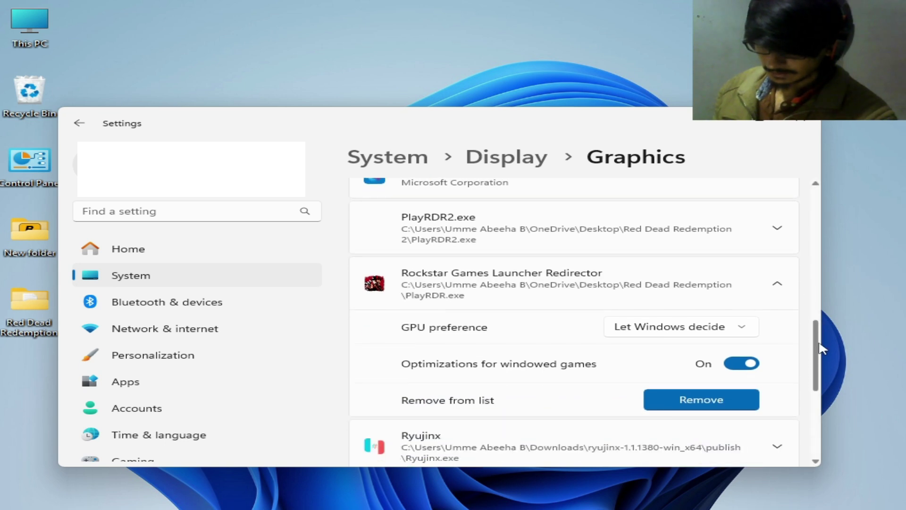
{"action": "left_click", "coordinate": [718, 324]}
{"action": "left_click", "coordinate": [623, 375]}
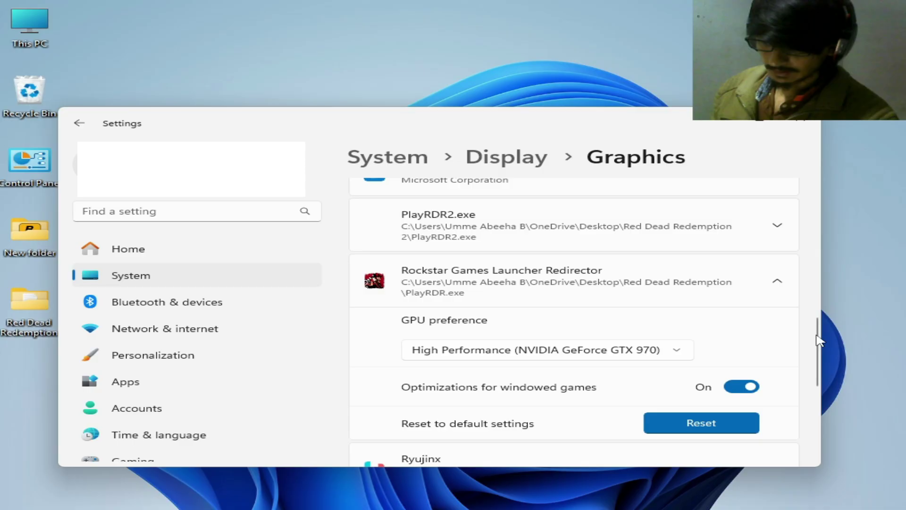
Add the Launcher and RDR.exe programs to the graphics app list
{"action": "left_click_drag", "start_coordinate": [811, 333], "coordinate": [810, 232]}
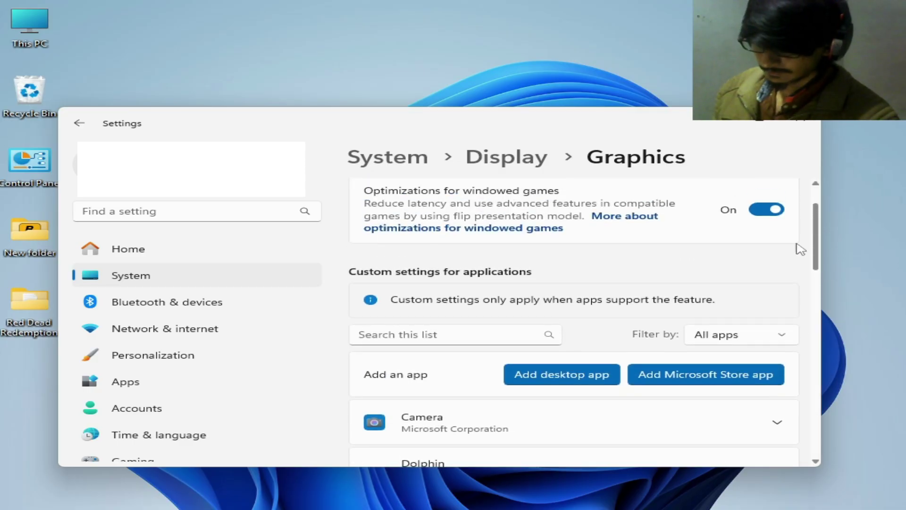
{"action": "left_click", "coordinate": [553, 378]}
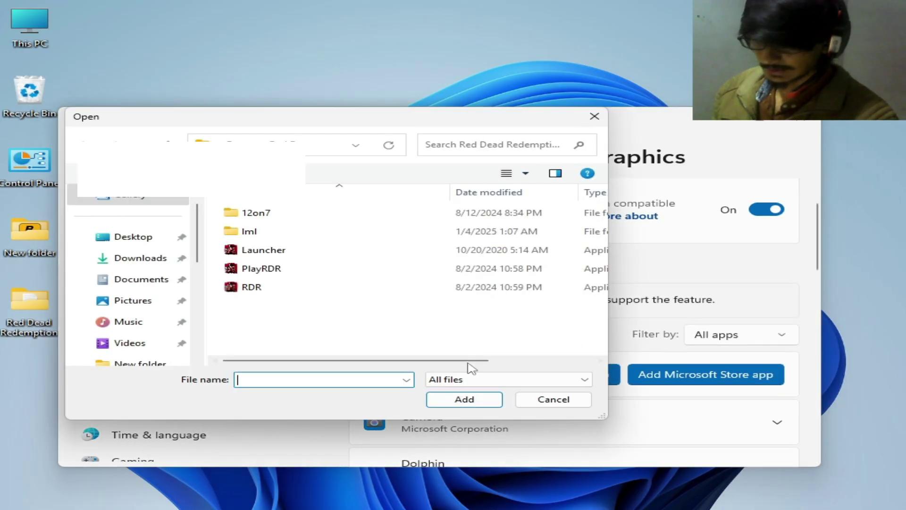
{"action": "left_click", "coordinate": [271, 251]}
{"action": "left_click", "coordinate": [491, 404]}
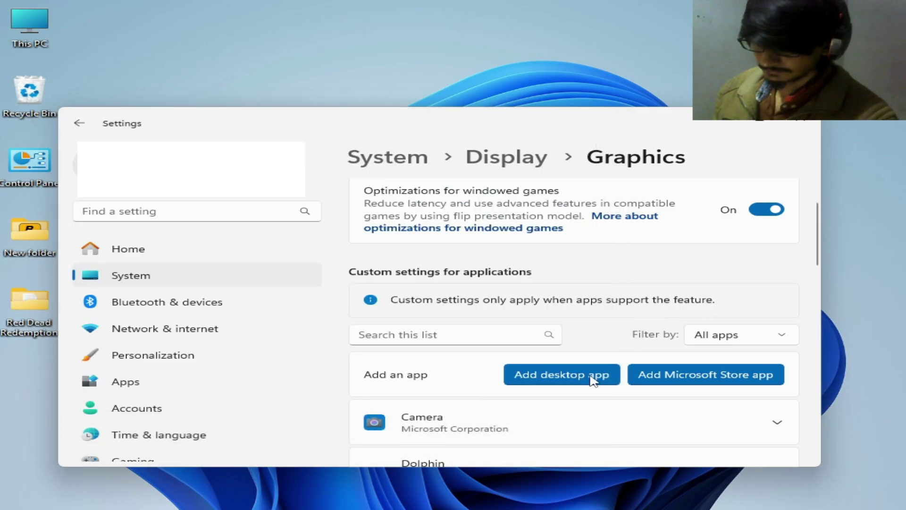
{"action": "left_click", "coordinate": [550, 377]}
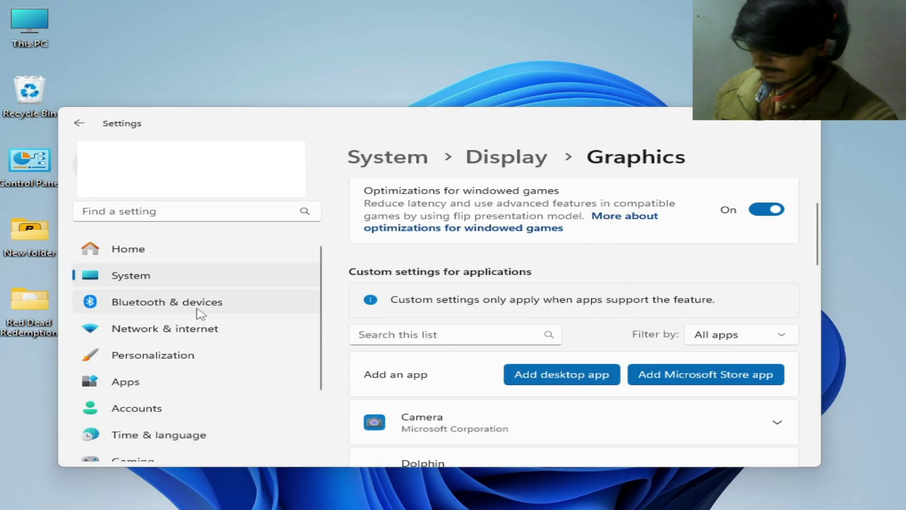
{"action": "left_click", "coordinate": [251, 287]}
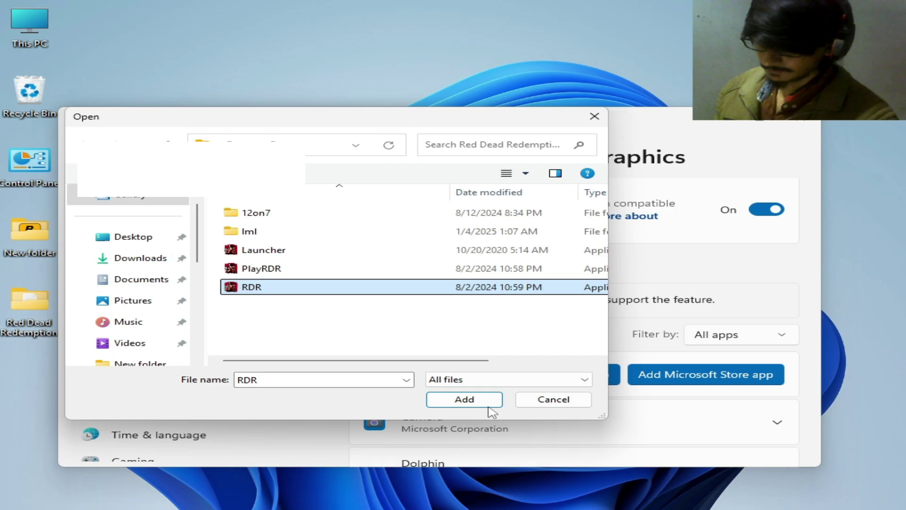
{"action": "left_click", "coordinate": [464, 399]}
{"action": "mouse_move", "coordinate": [816, 233]}
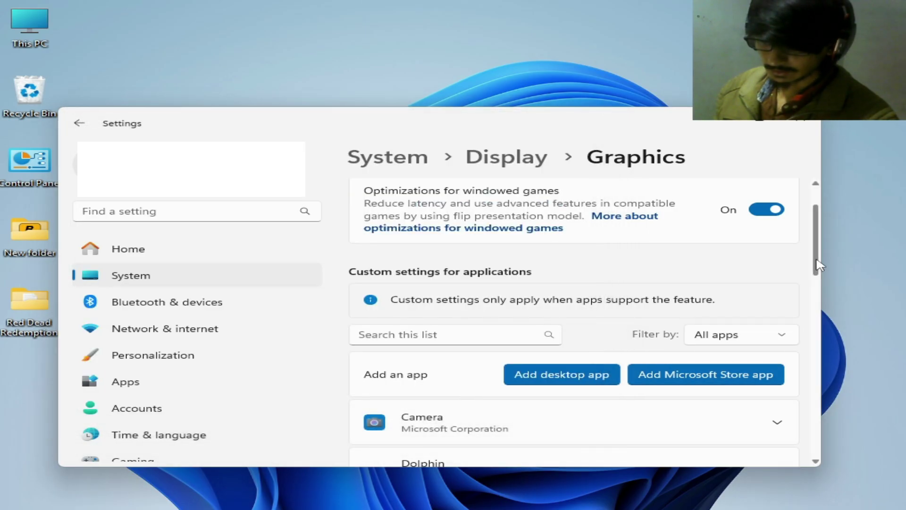
Set both Launcher and Red Dead Redemption 2 (RDR.exe) to High Performance GPU
{"action": "left_click_drag", "start_coordinate": [819, 266], "coordinate": [818, 330]}
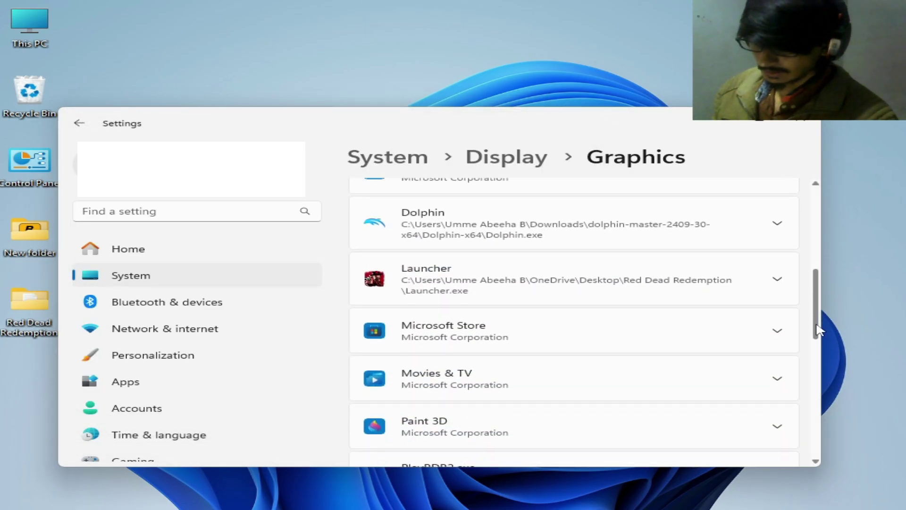
{"action": "left_click", "coordinate": [763, 277]}
{"action": "left_click", "coordinate": [704, 326]}
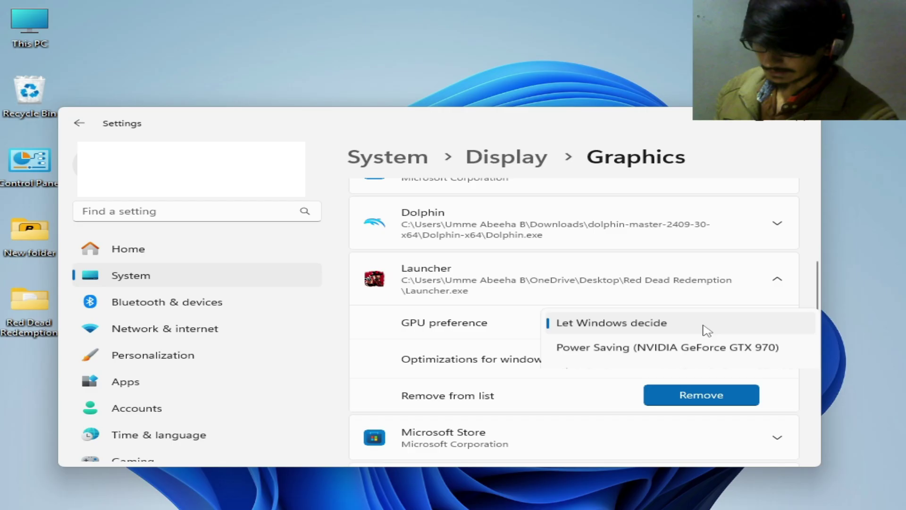
{"action": "left_click", "coordinate": [618, 372]}
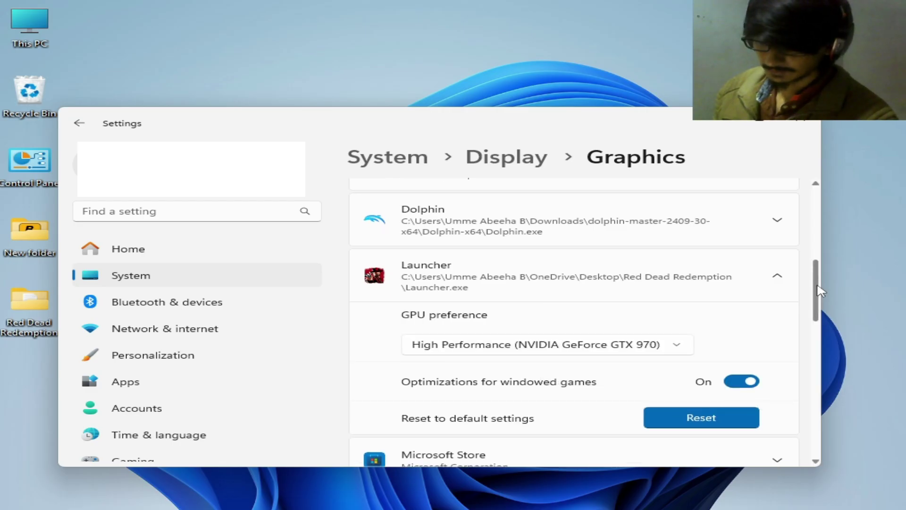
{"action": "left_click_drag", "start_coordinate": [816, 291], "coordinate": [819, 370]}
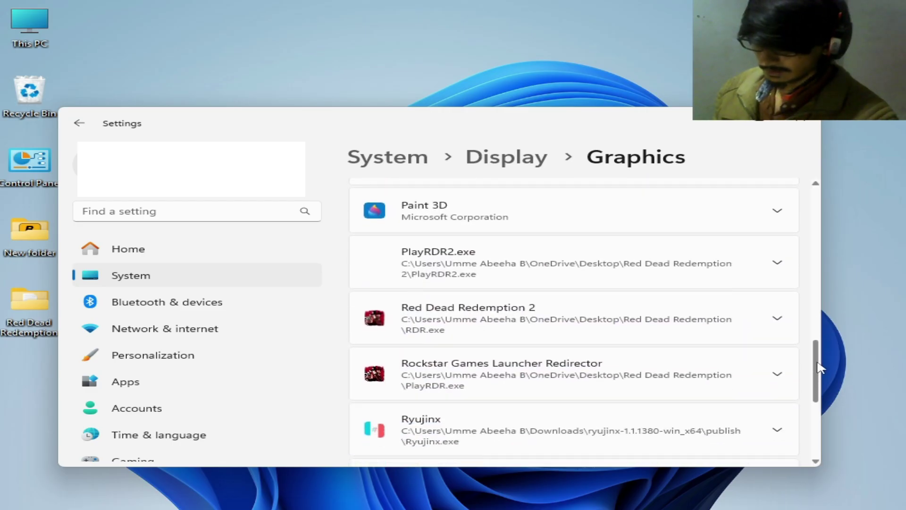
{"action": "left_click", "coordinate": [736, 320]}
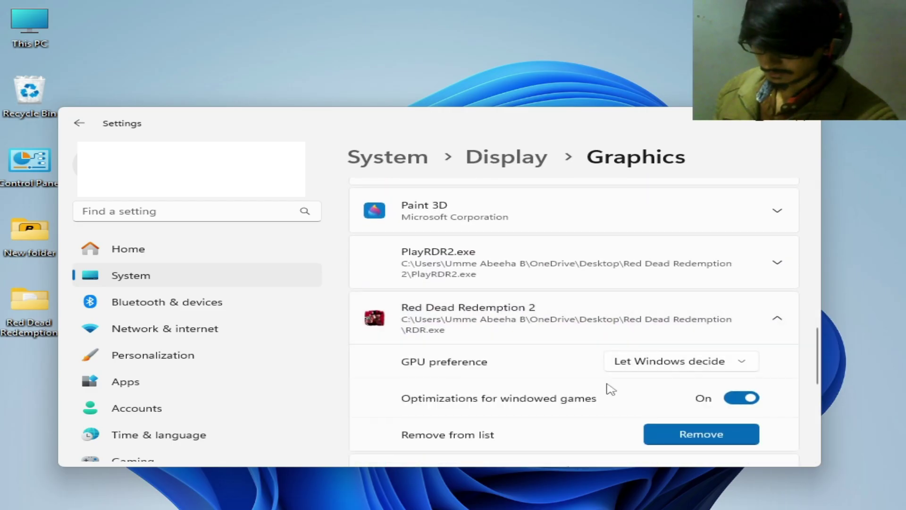
{"action": "left_click", "coordinate": [654, 371]}
{"action": "left_click", "coordinate": [619, 412]}
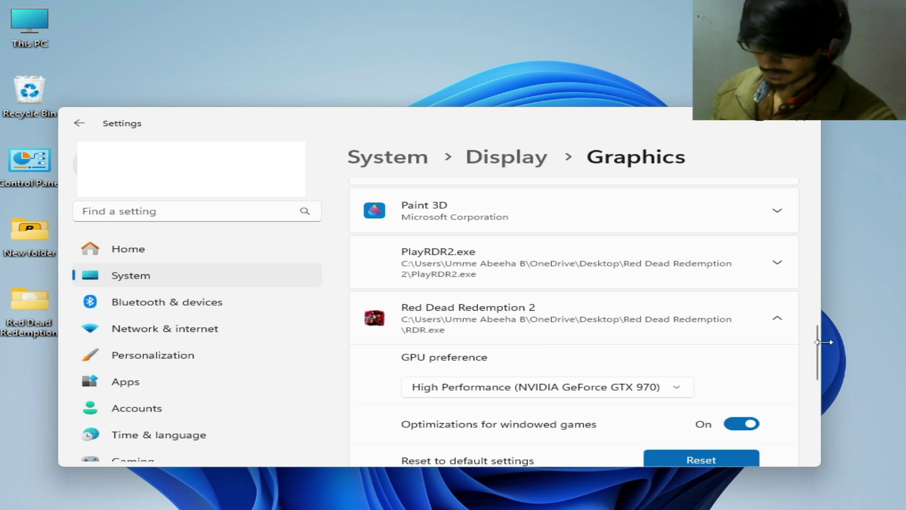
Check the Rockstar Games Launcher Redirector's GPU options, then close Settings
{"action": "left_click_drag", "start_coordinate": [818, 340], "coordinate": [817, 381]}
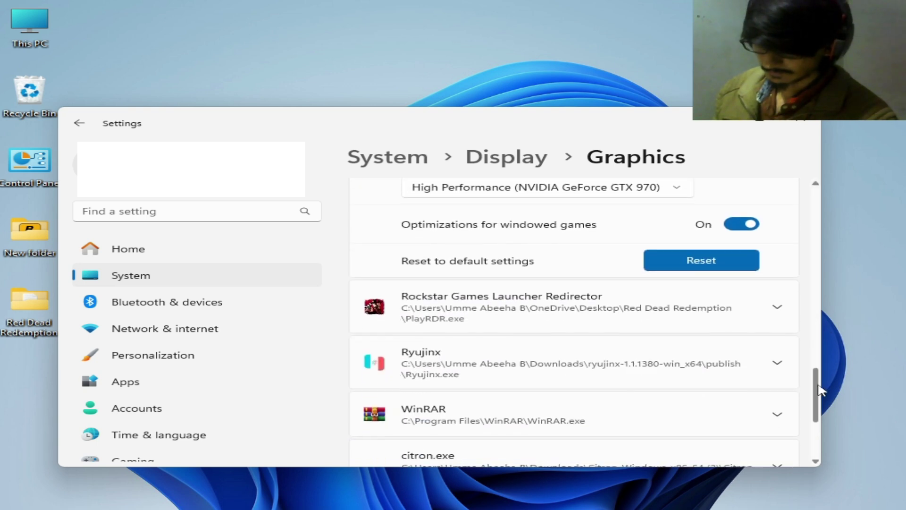
{"action": "left_click", "coordinate": [749, 326]}
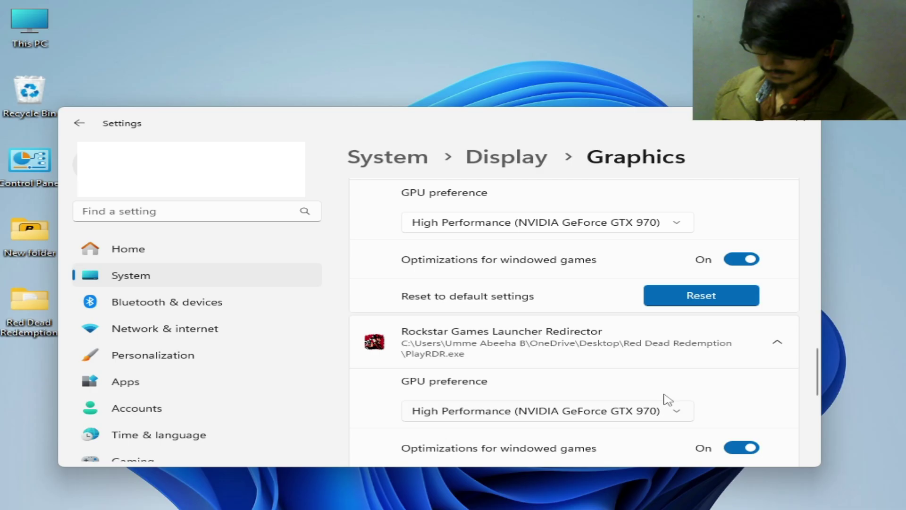
{"action": "left_click", "coordinate": [805, 119]}
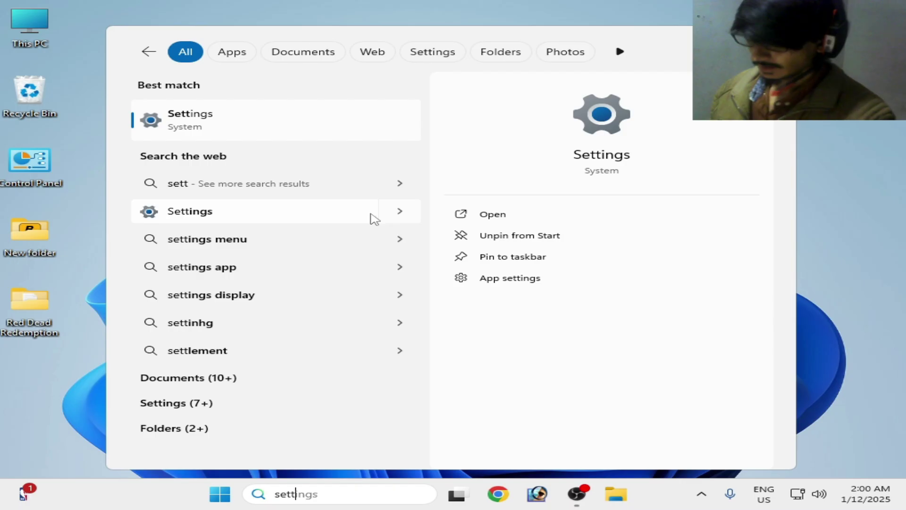
Open Settings and run Check for updates on the Windows Update page
{"action": "left_click", "coordinate": [219, 127]}
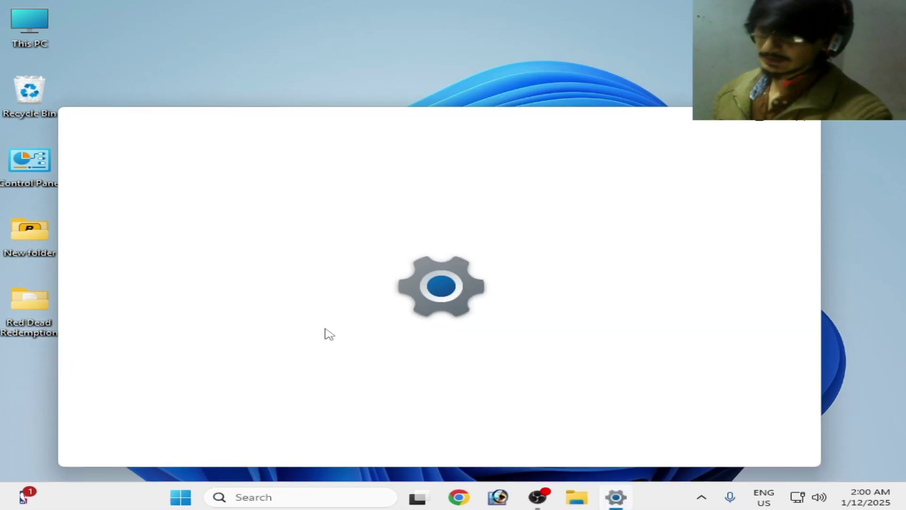
{"action": "left_click_drag", "start_coordinate": [324, 279], "coordinate": [323, 354]}
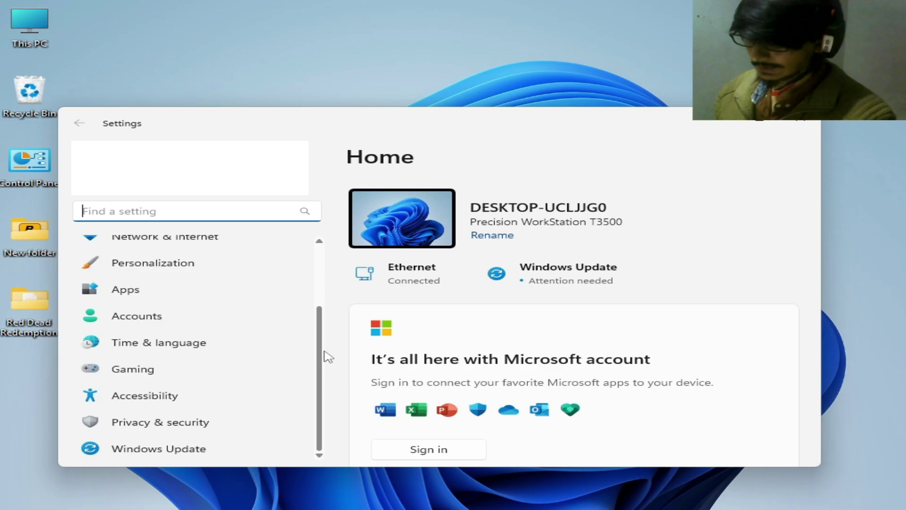
{"action": "left_click", "coordinate": [169, 450]}
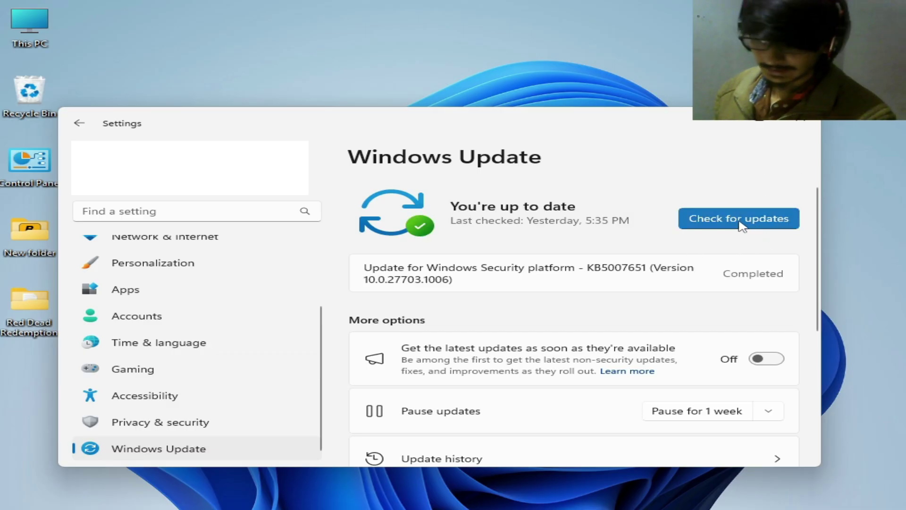
{"action": "left_click", "coordinate": [735, 226]}
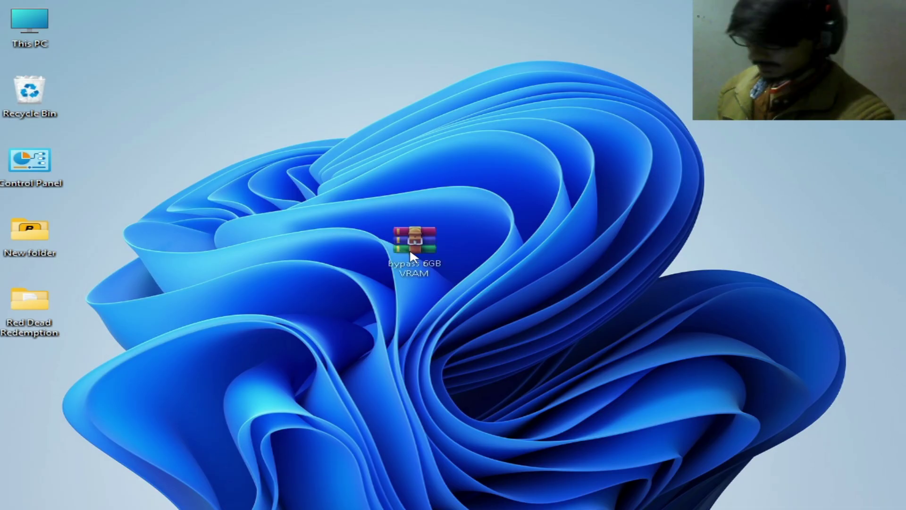
Drop the bypass 6GB VRAM archive on the desktop, then close Task Manager after viewing the GTX 970
{"action": "left_click_drag", "start_coordinate": [415, 242], "coordinate": [327, 259]}
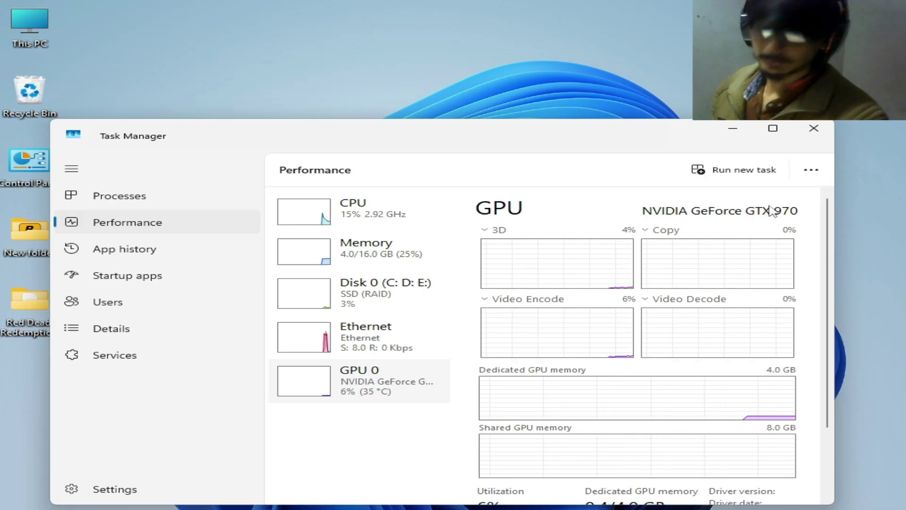
{"action": "left_click", "coordinate": [812, 128]}
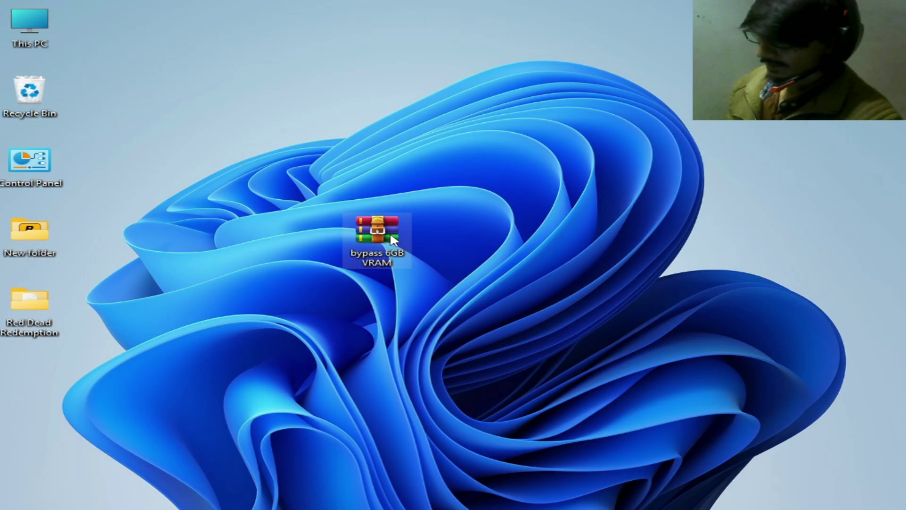
Extract the archive with WinRAR to a 'bypass 6GB VRAM' folder and open it
{"action": "right_click", "coordinate": [376, 233]}
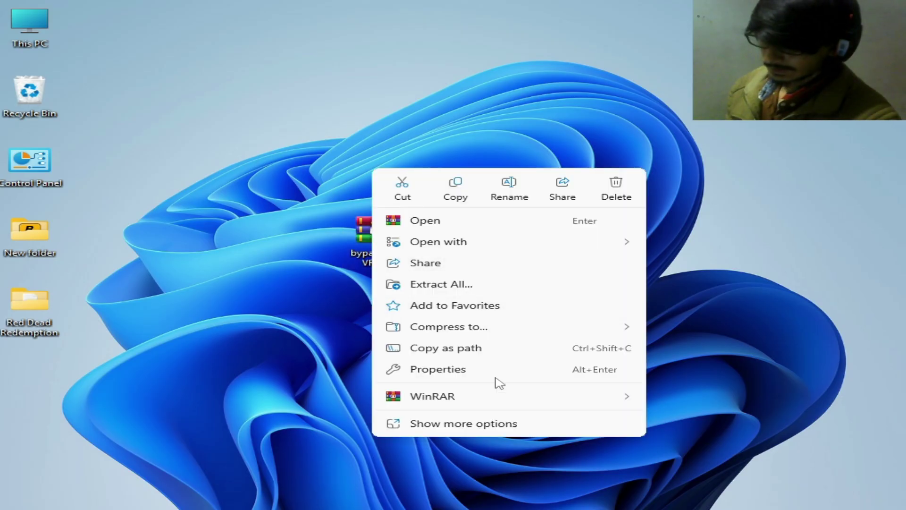
{"action": "mouse_move", "coordinate": [432, 395]}
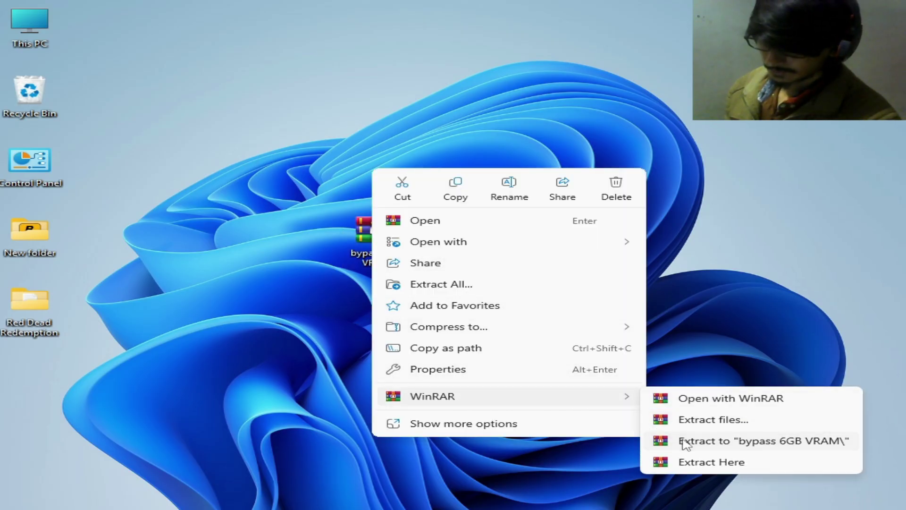
{"action": "left_click", "coordinate": [679, 438]}
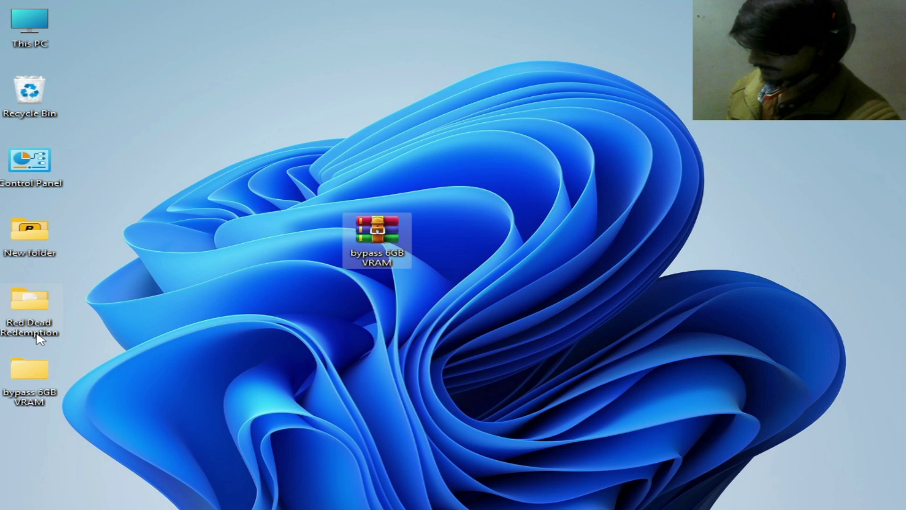
{"action": "left_click", "coordinate": [26, 377]}
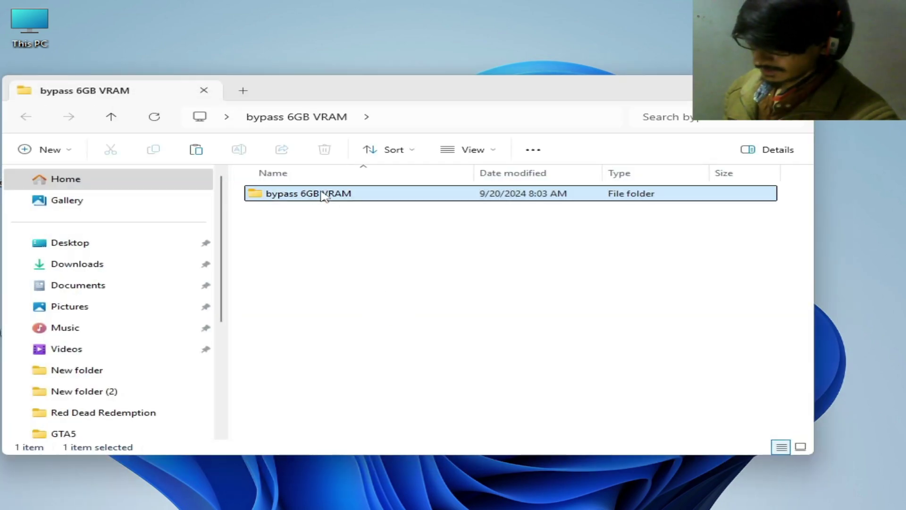
{"action": "double_click", "coordinate": [325, 194]}
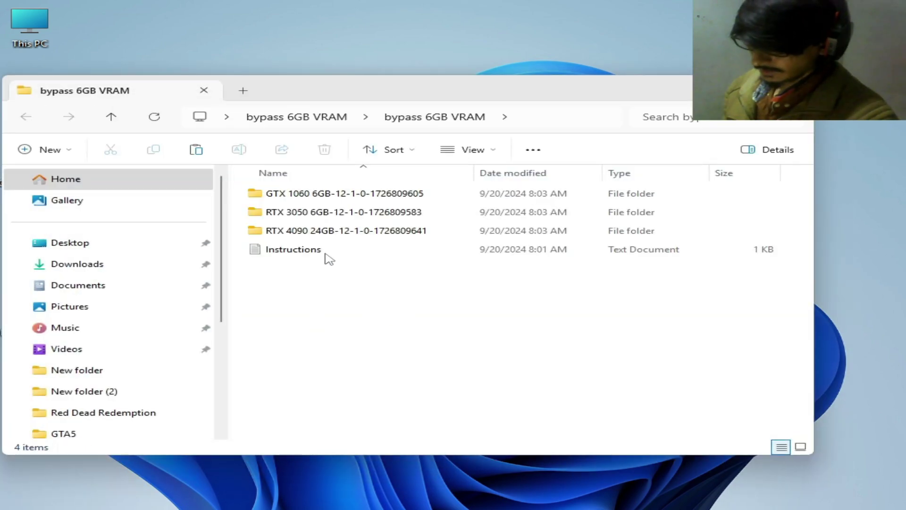
{"action": "left_click_drag", "start_coordinate": [418, 94], "coordinate": [533, 101]}
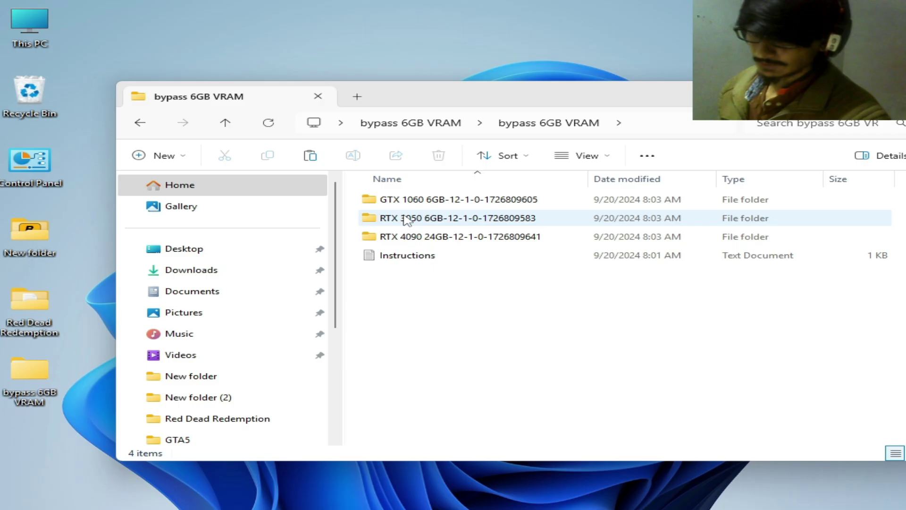
Open the GTX 1060 folder containing dxgi.dll and LICENSE
{"action": "left_click", "coordinate": [414, 200]}
{"action": "right_click", "coordinate": [420, 199]}
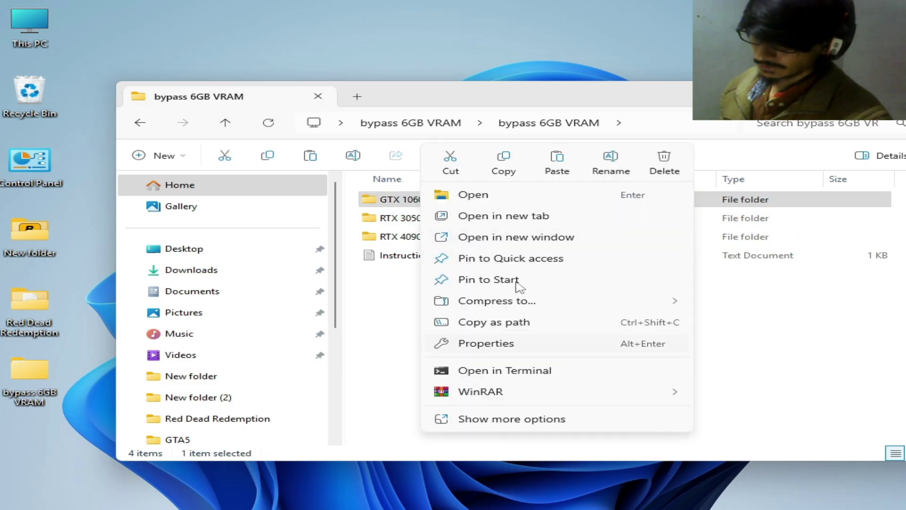
{"action": "key", "text": "Escape"}
{"action": "double_click", "coordinate": [455, 200]}
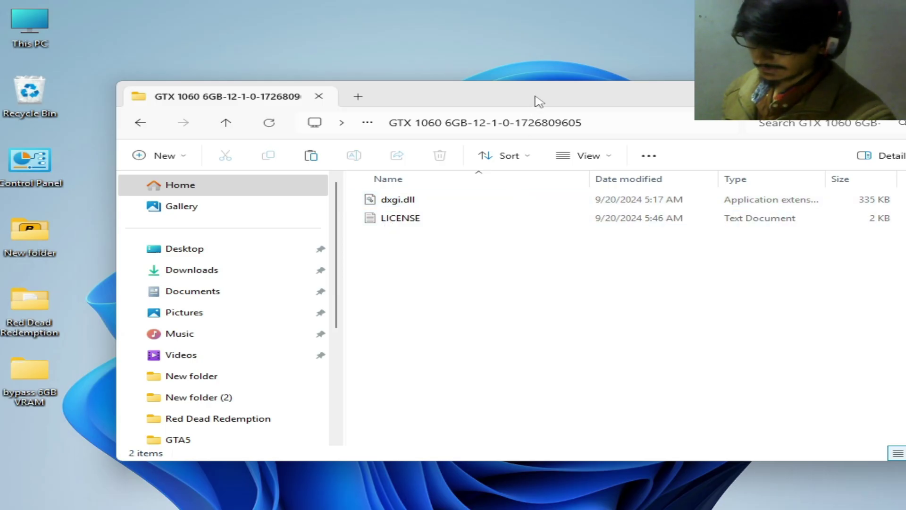
Open the Red Dead Redemption folder and drag dxgi.dll into it from GTX 1060
{"action": "left_click_drag", "start_coordinate": [537, 99], "coordinate": [581, 98]}
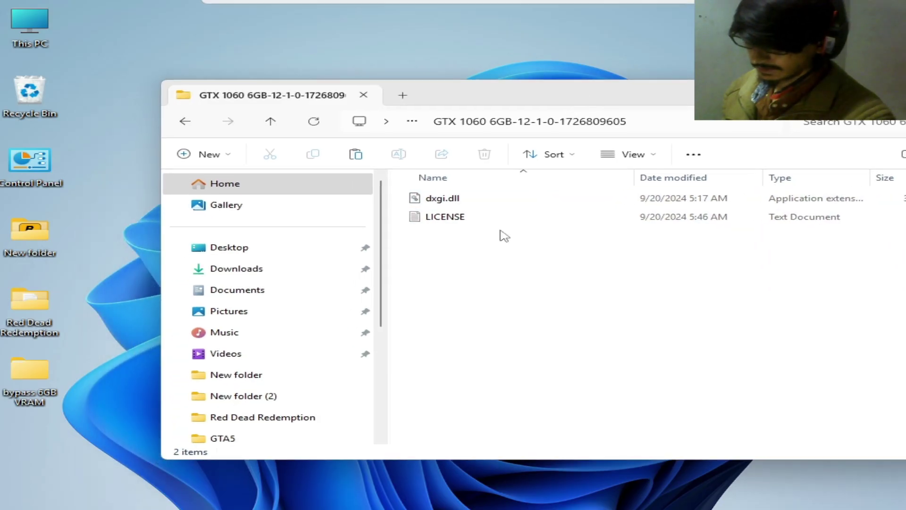
{"action": "double_click", "coordinate": [46, 310]}
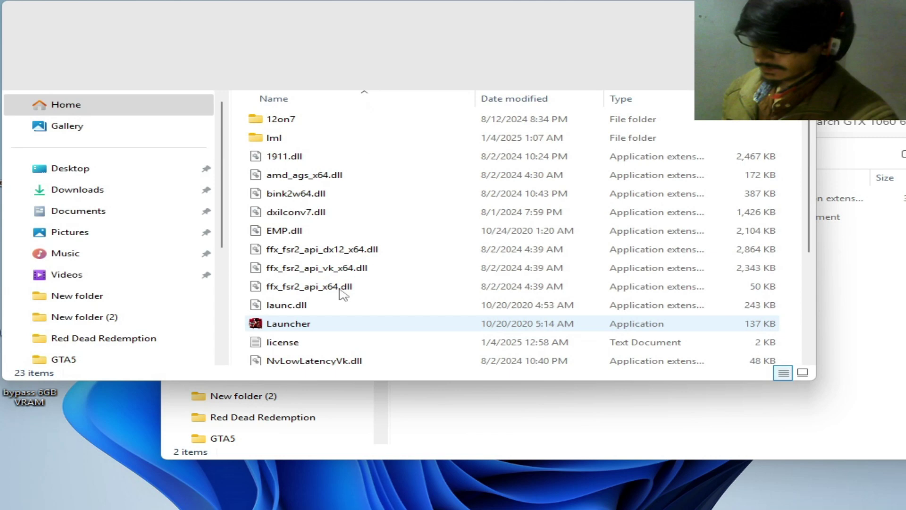
{"action": "scroll", "coordinate": [810, 273], "scroll_direction": "down", "scroll_amount": 5}
{"action": "left_click", "coordinate": [846, 296]}
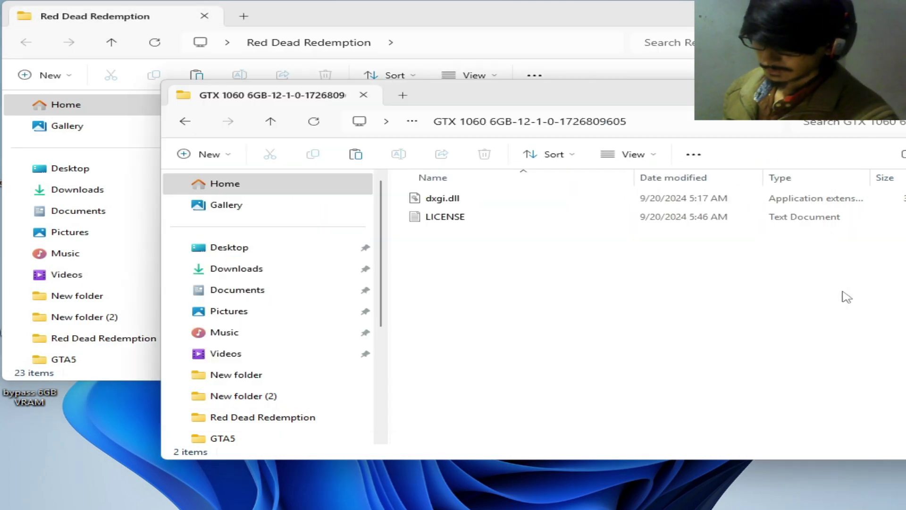
{"action": "left_click_drag", "start_coordinate": [560, 101], "coordinate": [867, 180]}
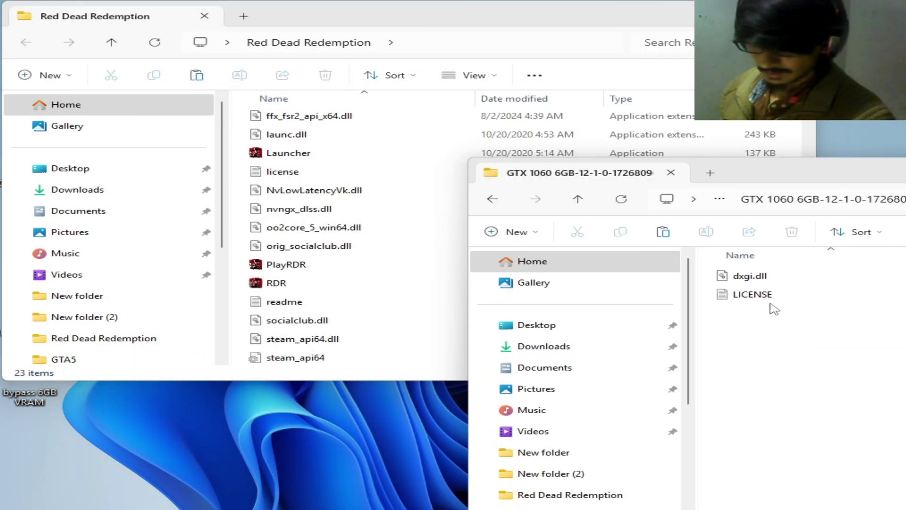
{"action": "left_click_drag", "start_coordinate": [739, 283], "coordinate": [374, 344]}
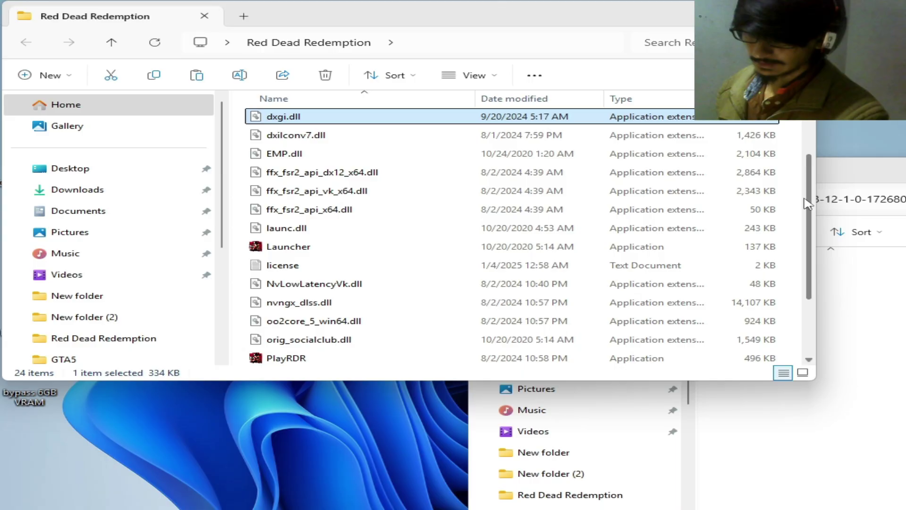
Look over the Red Dead Redemption folder's 24 items and bring up PlayRDR's context menu
{"action": "left_click_drag", "start_coordinate": [807, 204], "coordinate": [819, 282]}
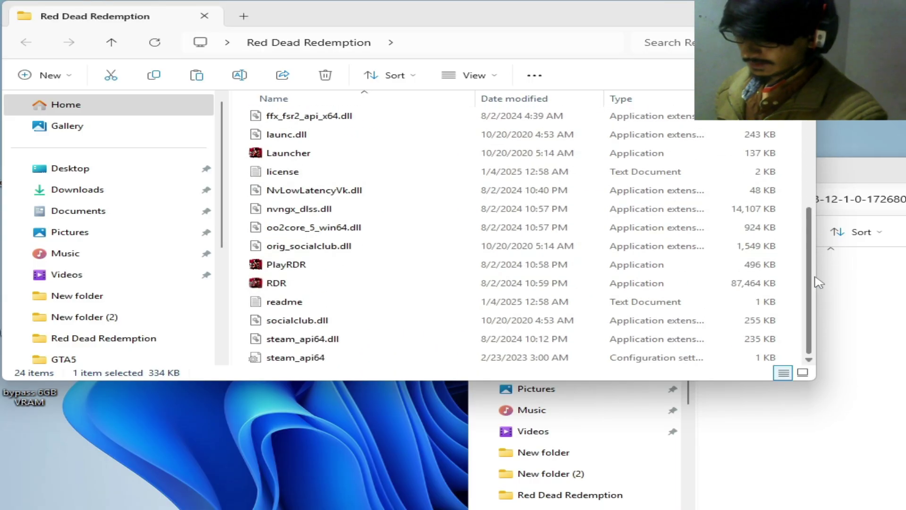
{"action": "scroll", "coordinate": [778, 226], "scroll_direction": "up", "scroll_amount": 2}
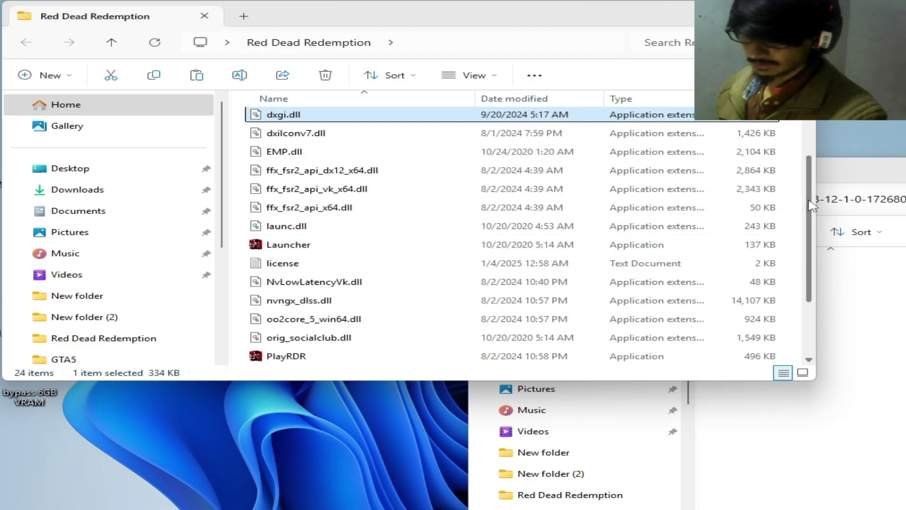
{"action": "scroll", "coordinate": [810, 204], "scroll_direction": "down", "scroll_amount": 2}
{"action": "right_click", "coordinate": [288, 265]}
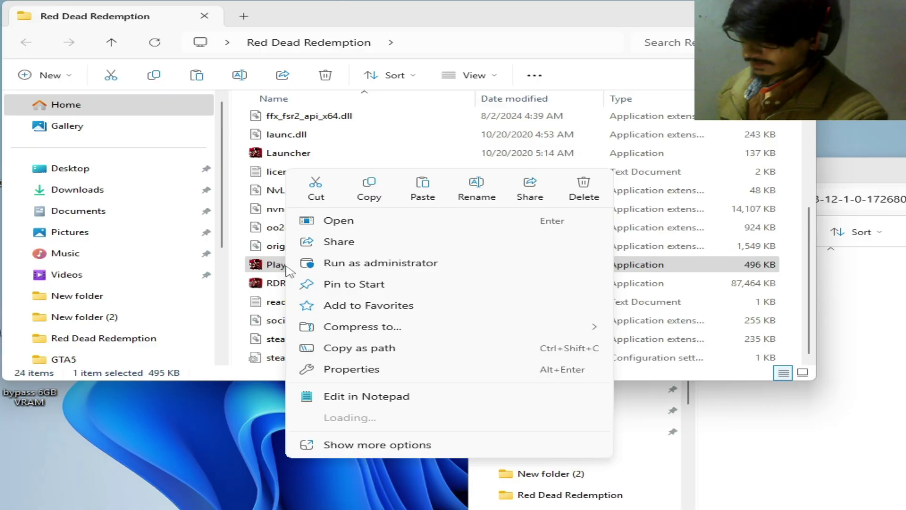